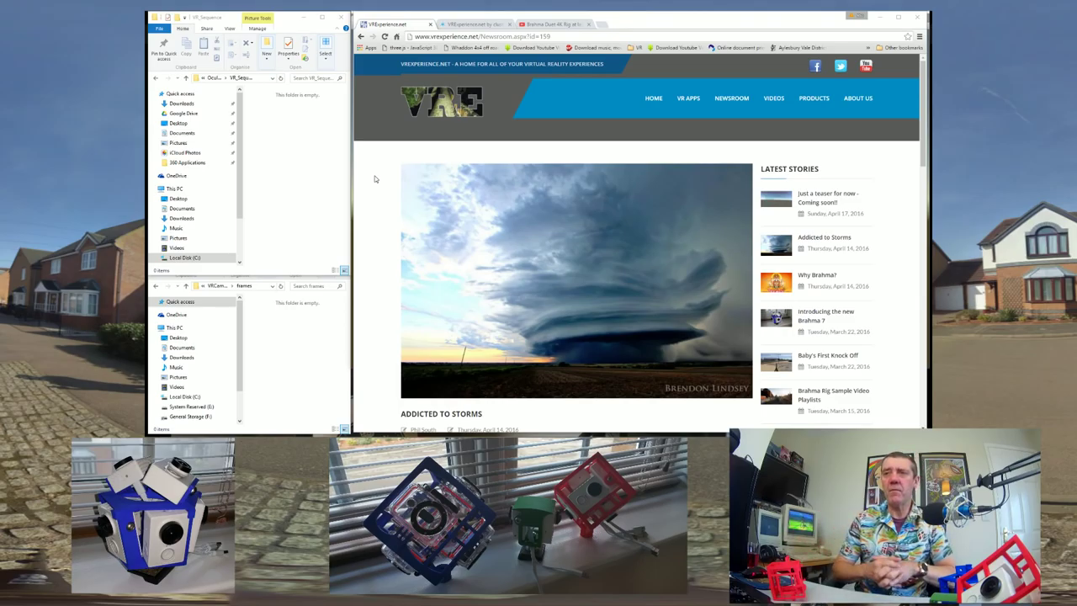
# Browse the VRExperience Shapeways shop, then bring up the Brahma Duet 4K Rig video.
pyautogui.click(476, 25)
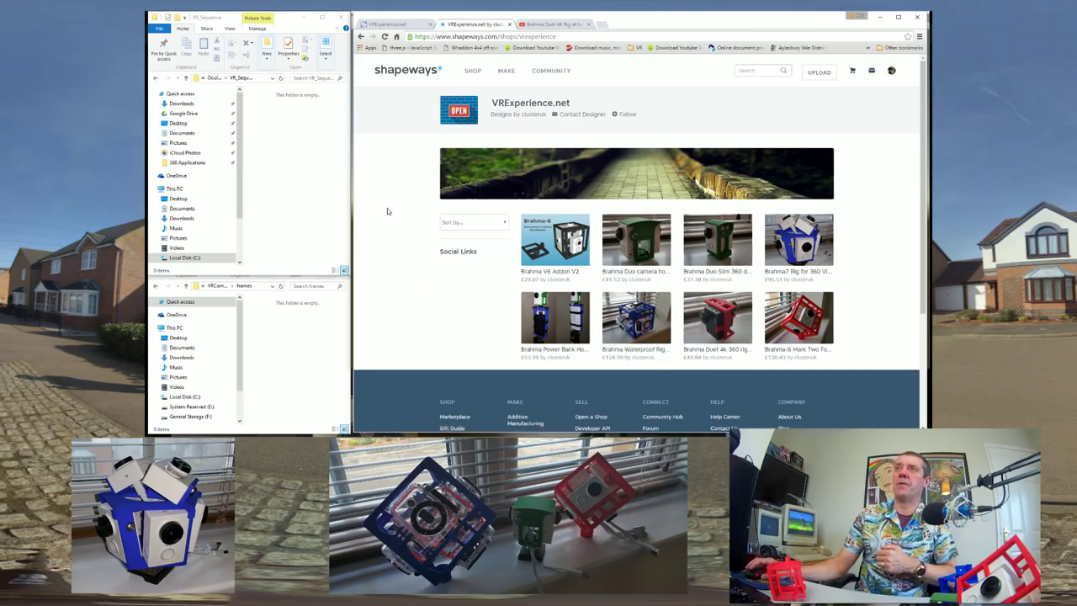
pyautogui.click(554, 26)
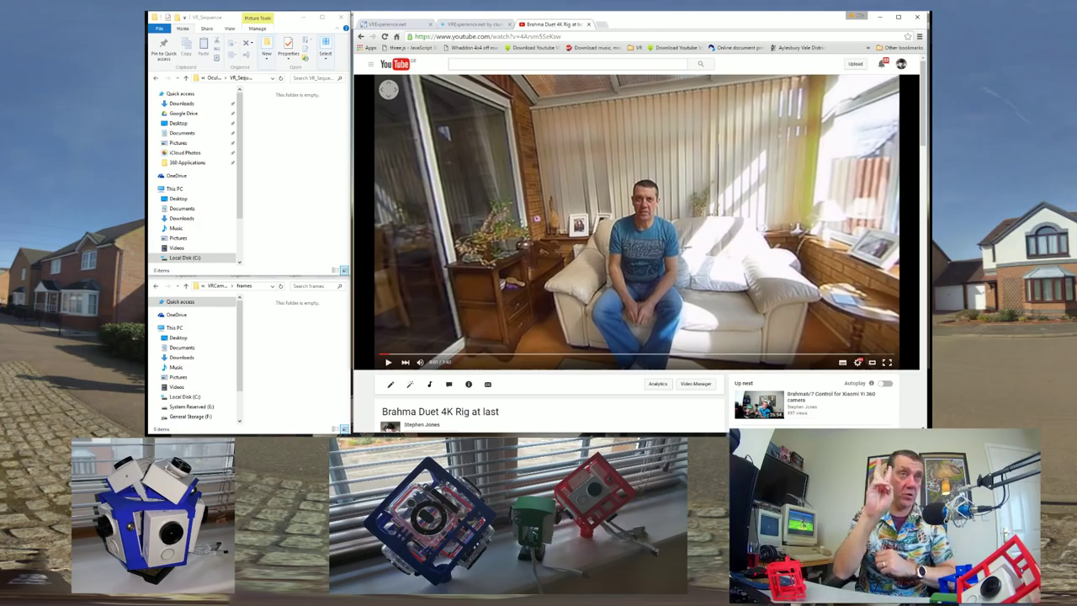
pyautogui.moveTo(434, 369)
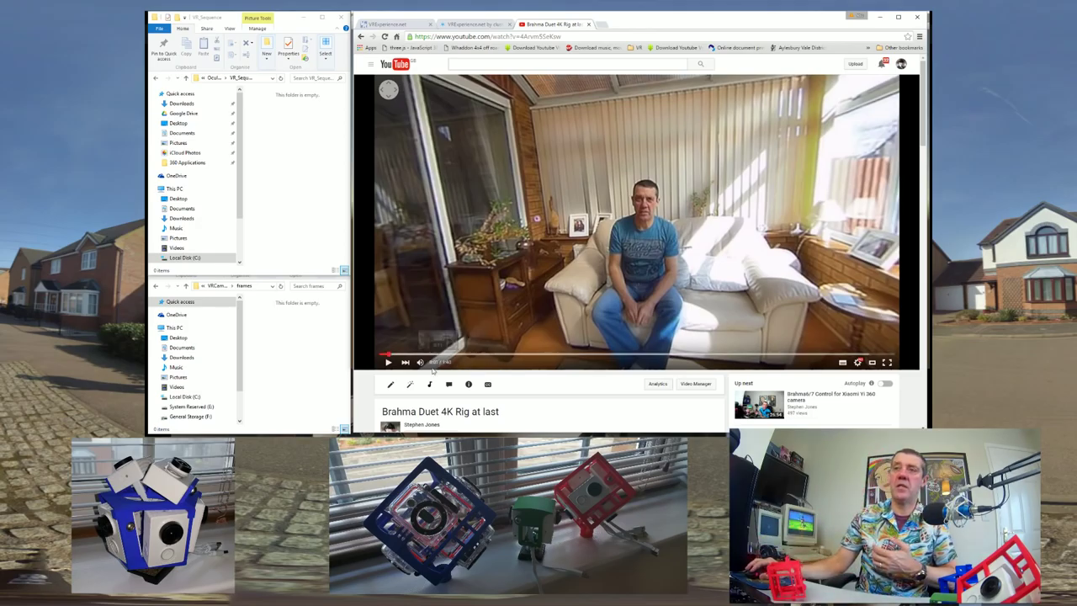
# Play the 'Brahma Duet 4K Rig at last' YouTube video.
pyautogui.click(389, 362)
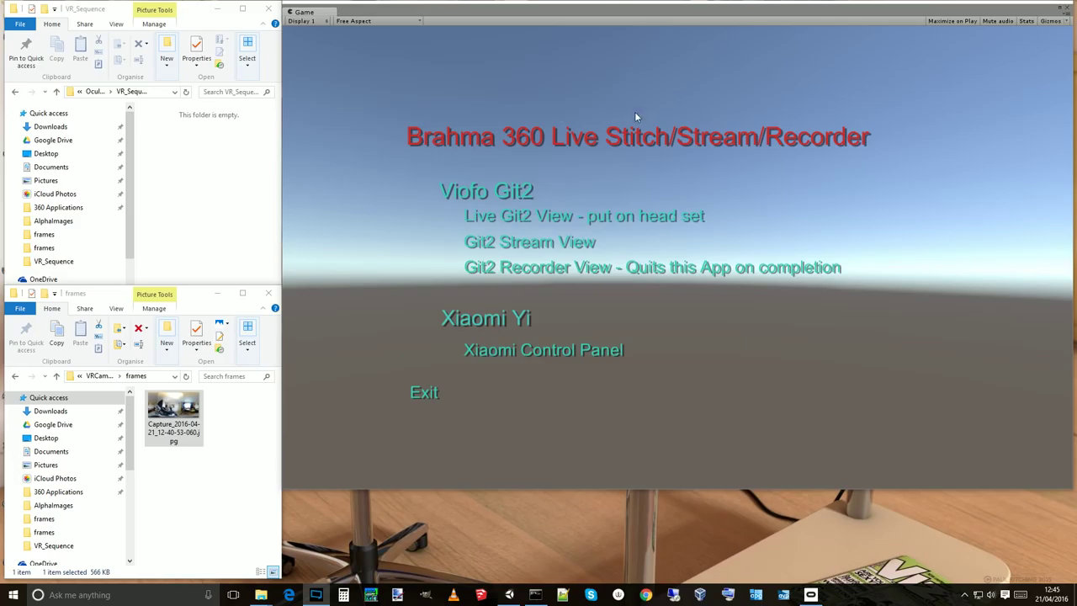
# Bring the frames folder window holding the captured JPG to the front.
pyautogui.click(175, 412)
# Delete the Capture JPG from the frames folder via its context menu.
pyautogui.rightClick(175, 412)
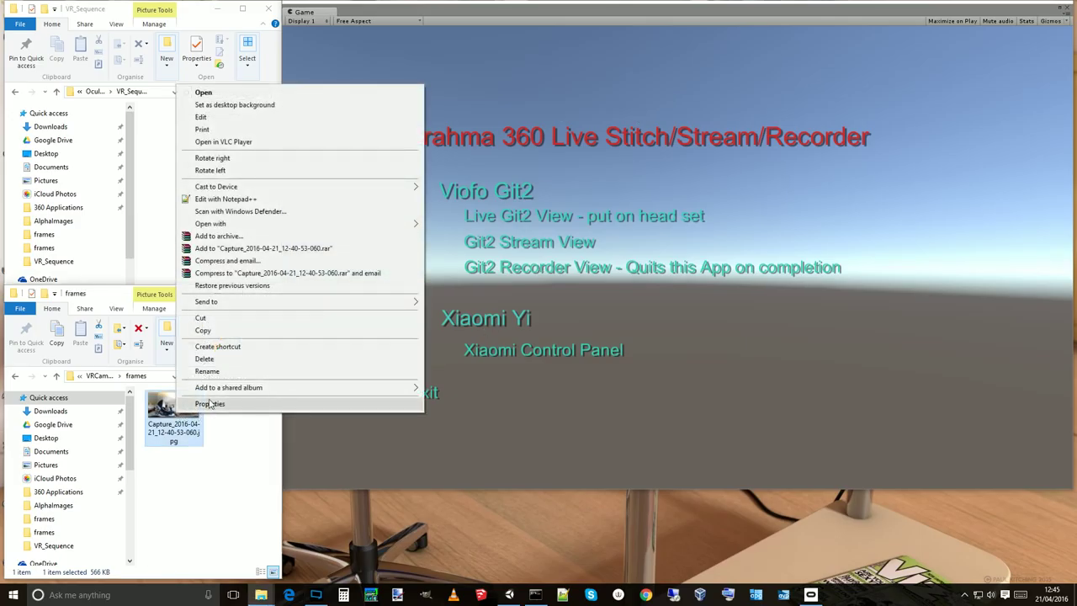
pyautogui.click(211, 360)
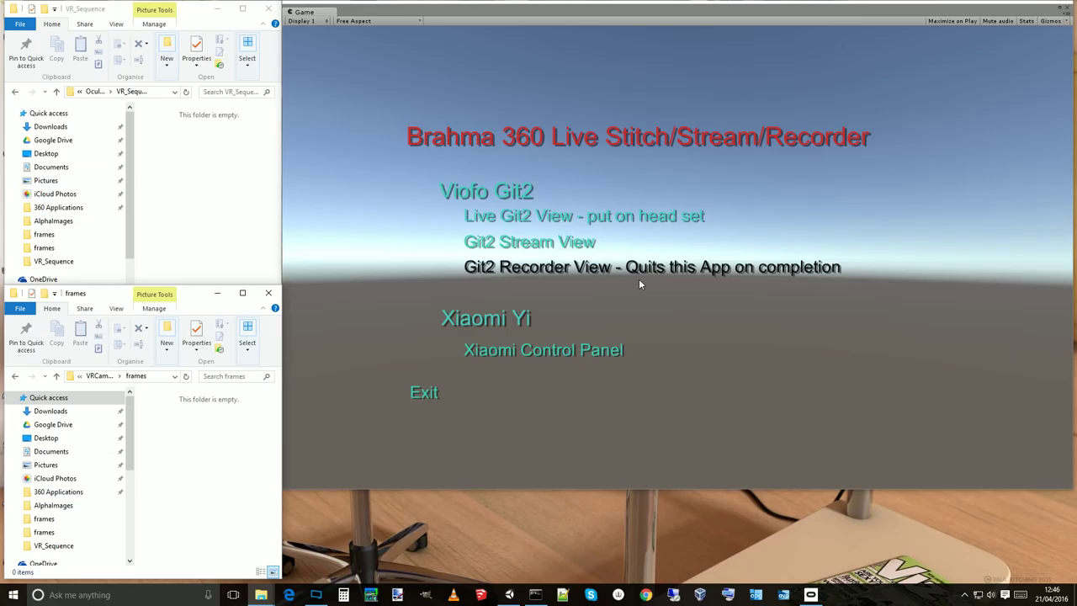
# Run the 'Live Git2 View' 360 feed, capturing a frame, then exit with Escape.
pyautogui.click(637, 217)
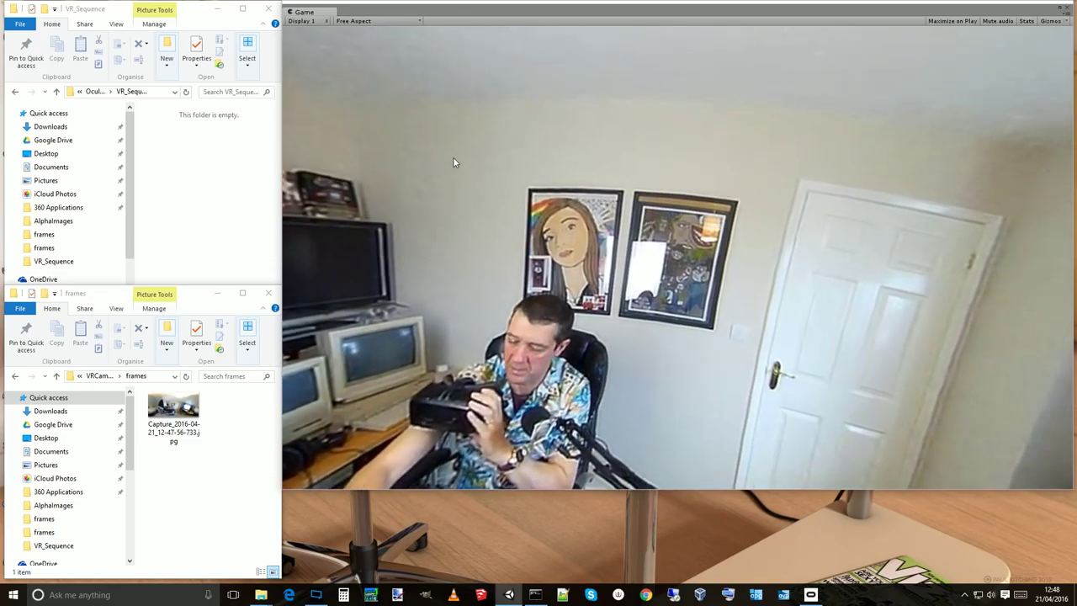
pyautogui.press('Escape')
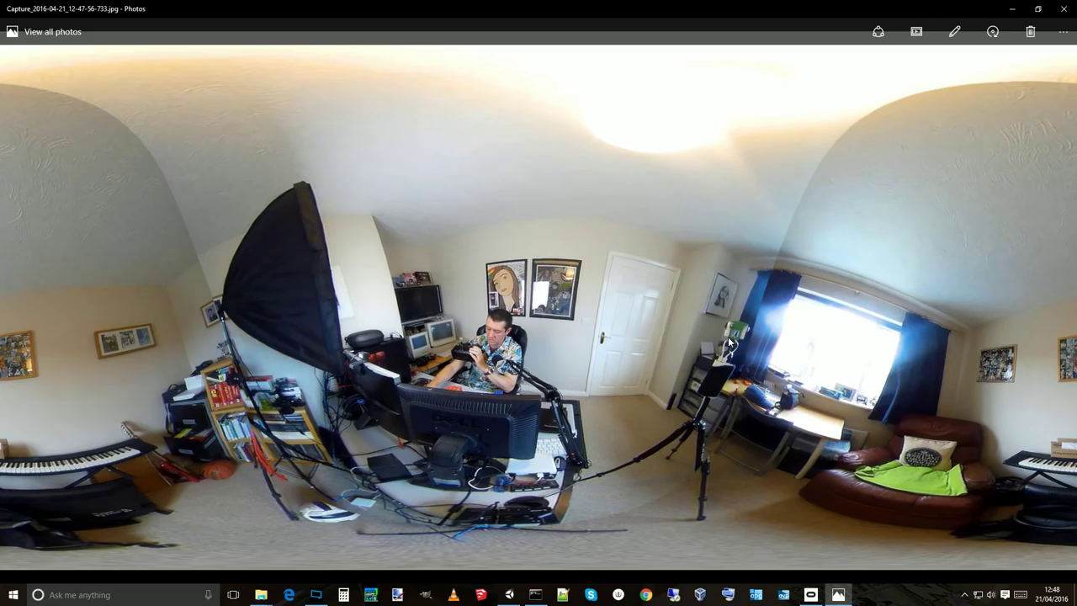
pyautogui.moveTo(556, 258)
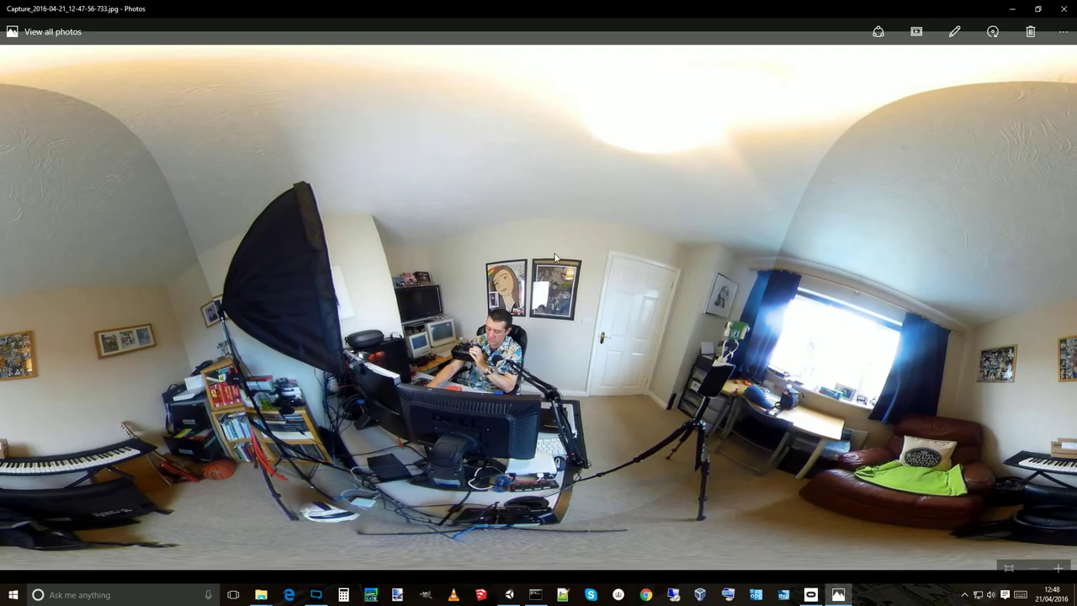
# Close the captured photo and start the Git2 Stream View.
pyautogui.click(1064, 9)
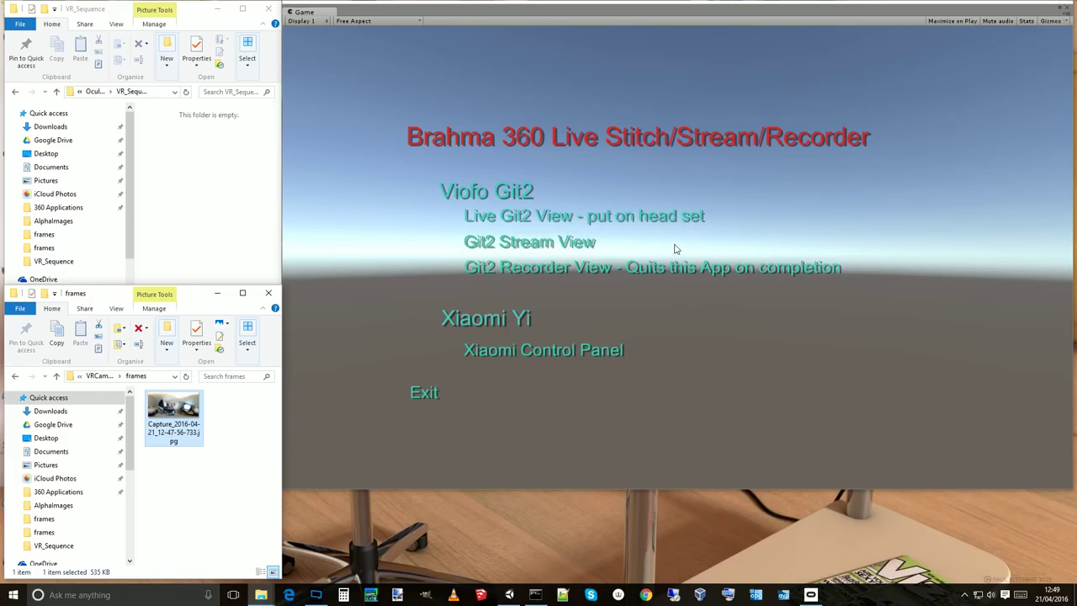
pyautogui.click(532, 246)
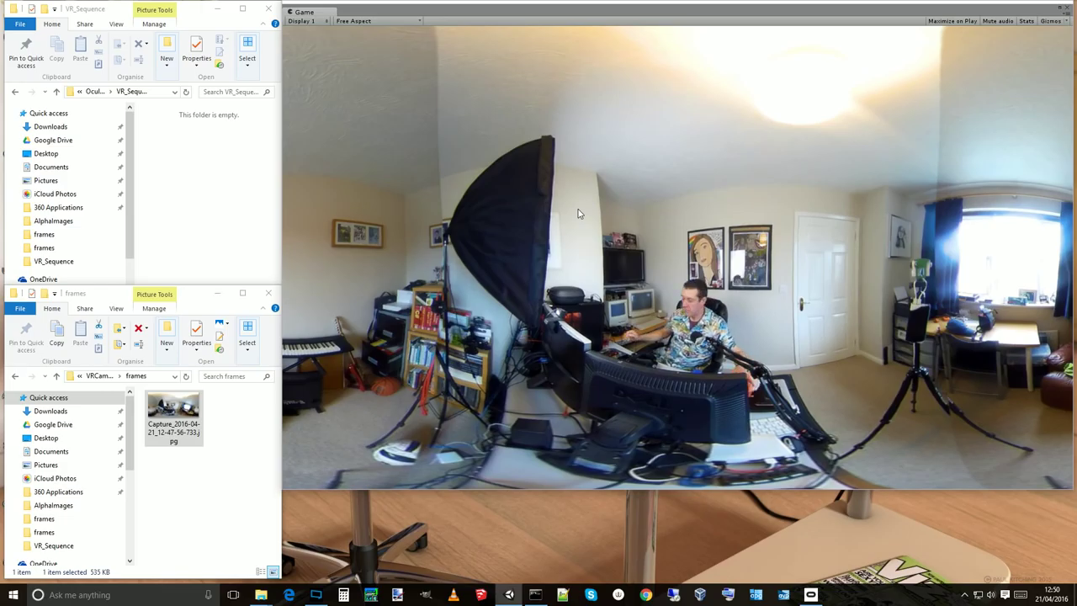
pyautogui.press('Escape')
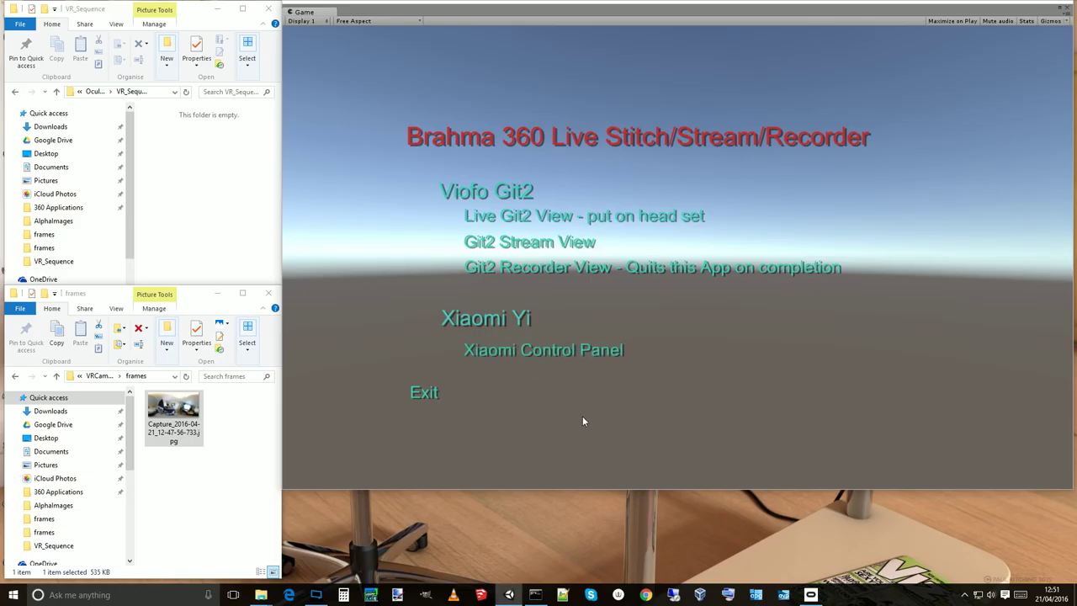
pyautogui.click(592, 349)
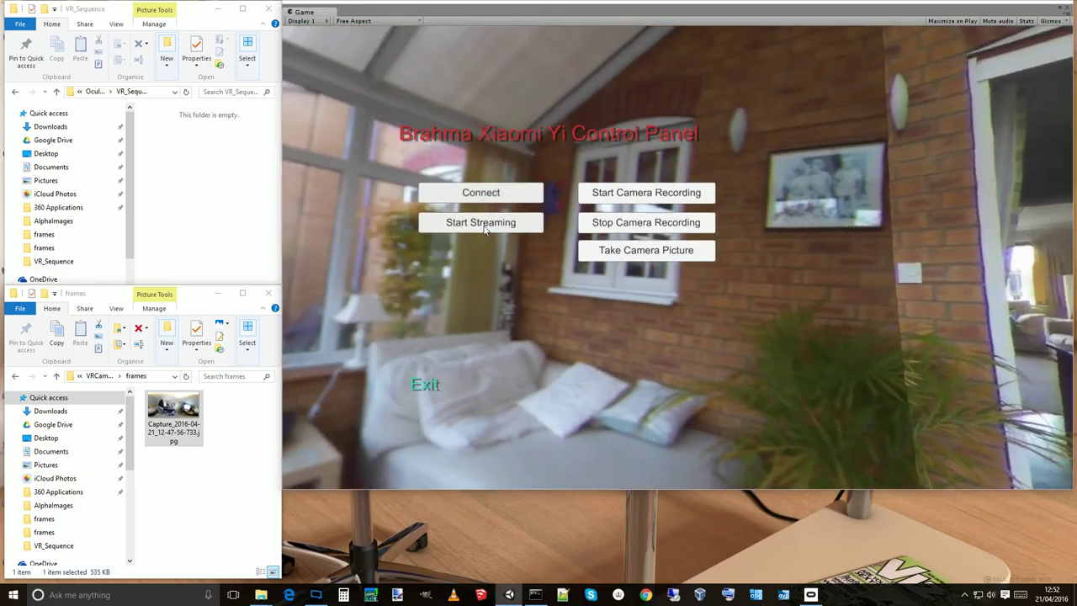
# Start streaming the Xiaomi Yi camera feed from its control panel.
pyautogui.click(455, 224)
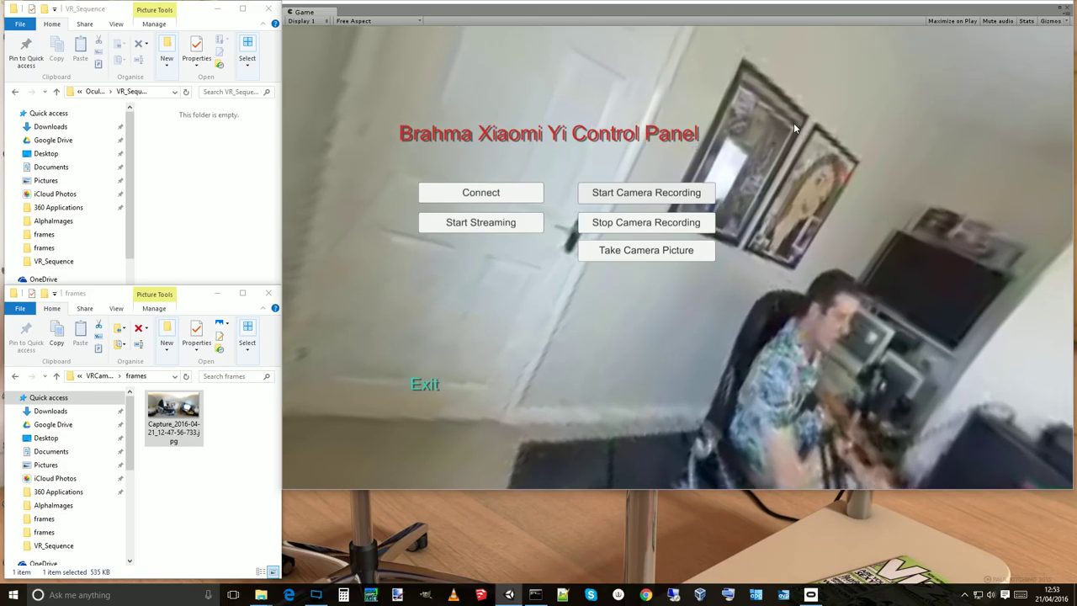
# Hit Stop Camera Recording in the Xiaomi Yi panel, keeping the live feed running.
pyautogui.click(646, 226)
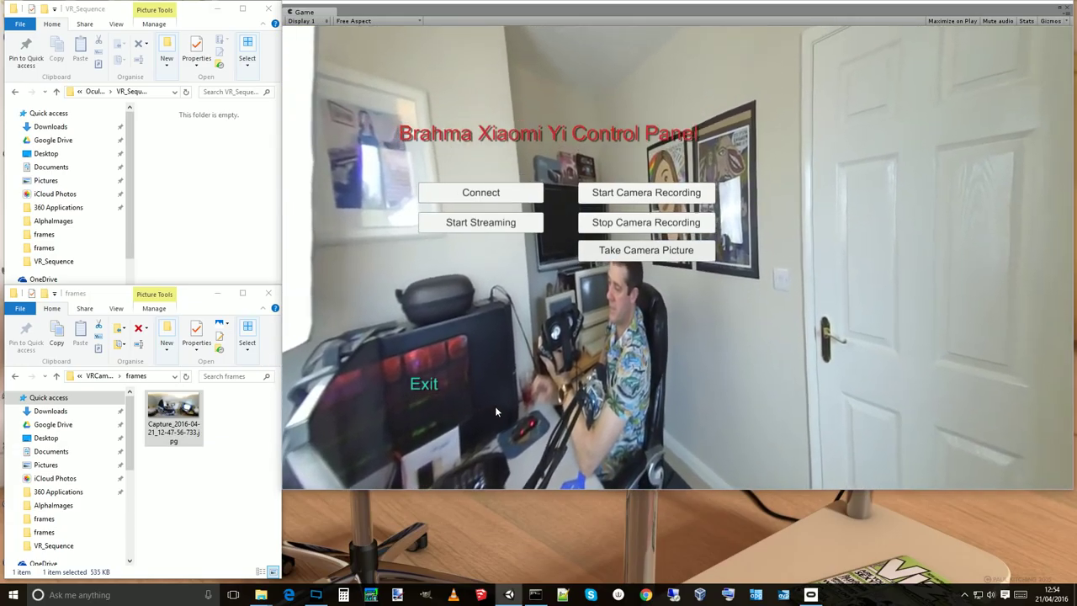
# Choose Exit in the Xiaomi Yi Control Panel to raise the quit prompt.
pyautogui.click(428, 389)
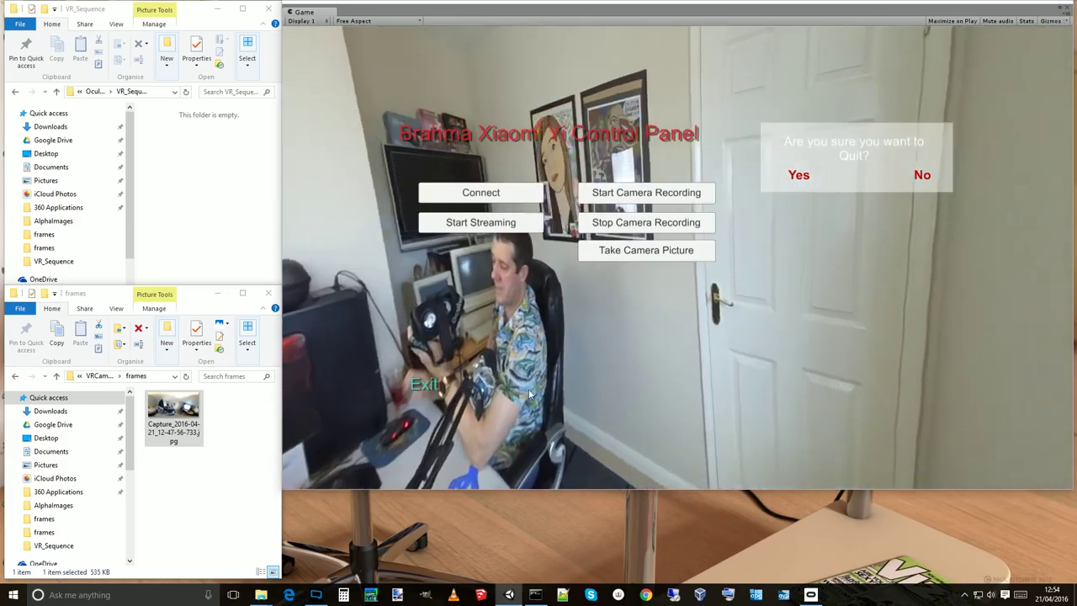
# Confirm quitting to the main menu and bring the VR_Sequence folder window forward.
pyautogui.click(798, 175)
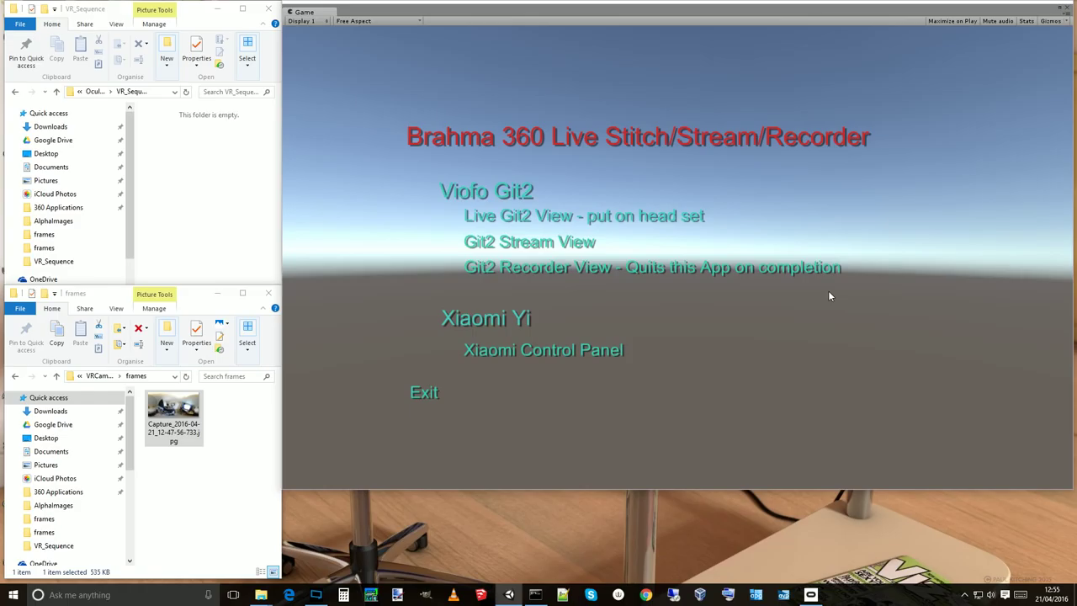
pyautogui.click(203, 193)
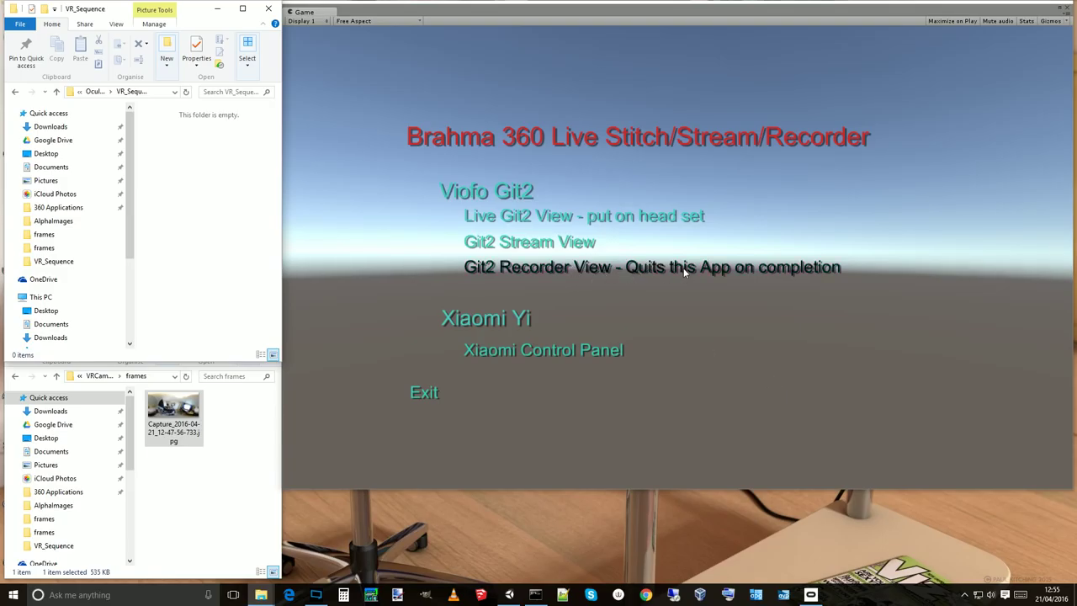
# Launch the Git2 recorder view and press P to capture 360 frames to the frames folder.
pyautogui.click(687, 269)
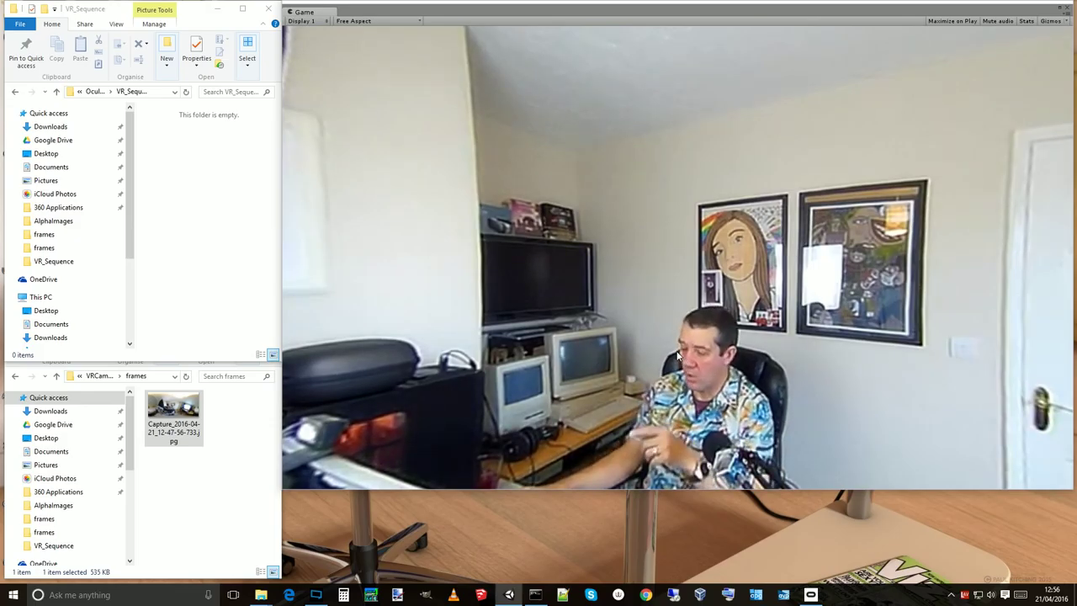
pyautogui.press('p')
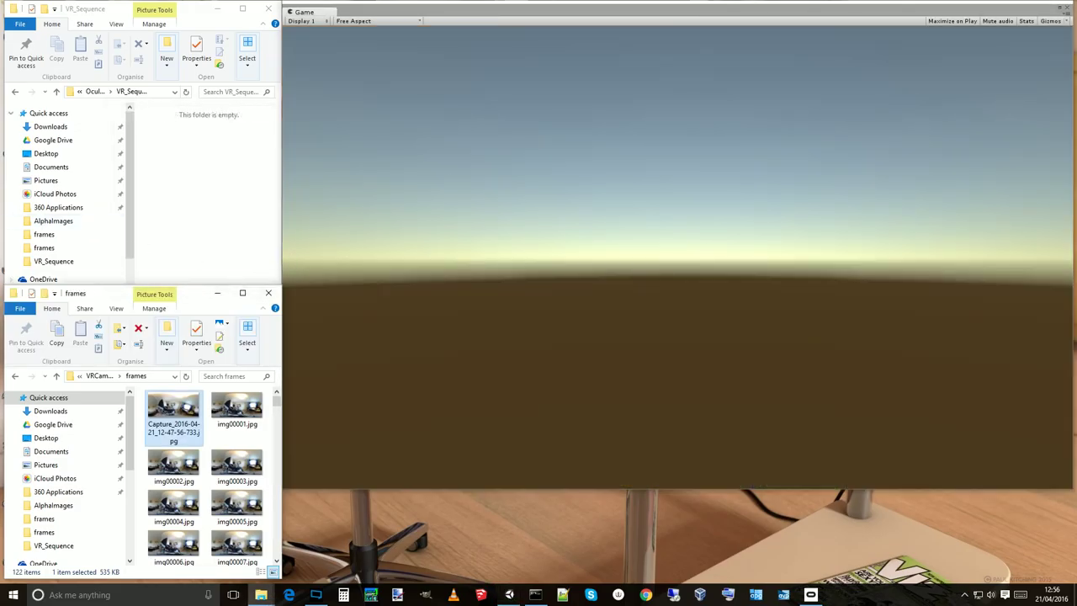
# Enlarge the frames window and open captured frame img00112.jpg in Photos.
pyautogui.moveTo(190, 287); pyautogui.dragTo(179, 143)
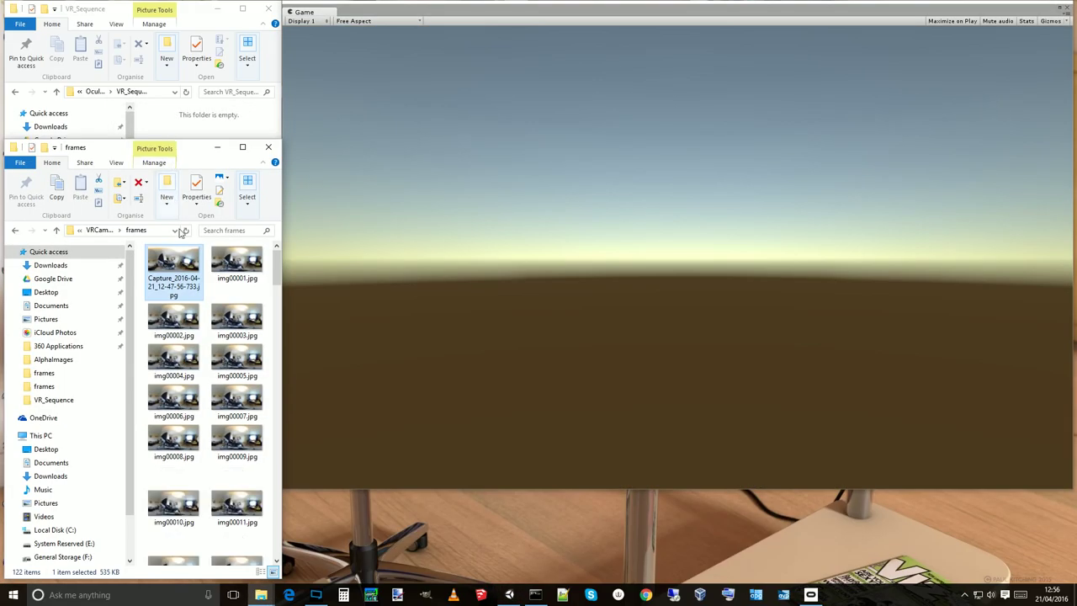
pyautogui.moveTo(278, 271); pyautogui.dragTo(284, 553)
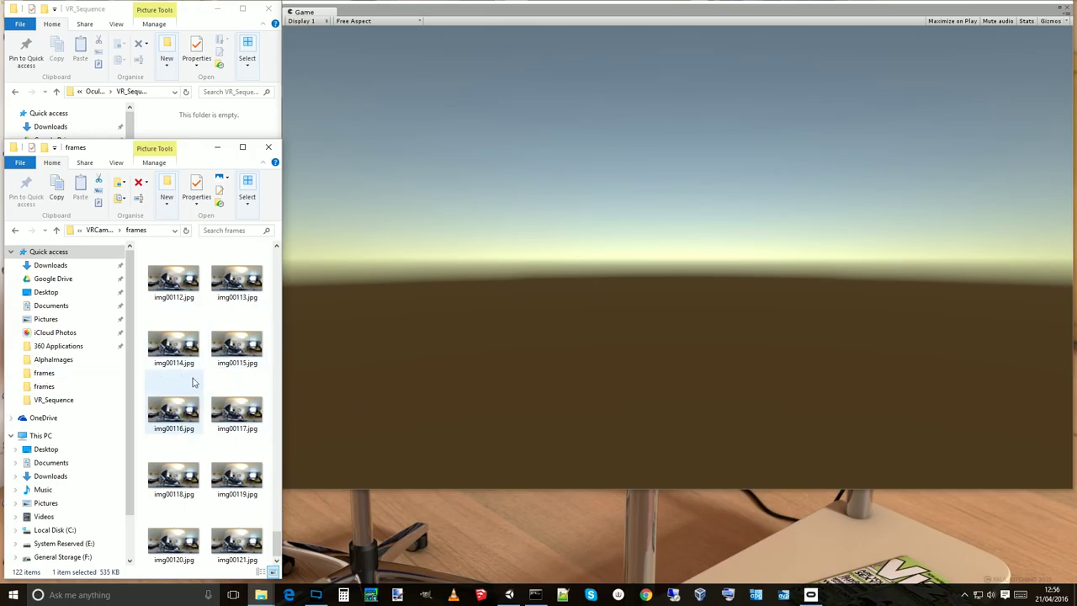
pyautogui.doubleClick(175, 281)
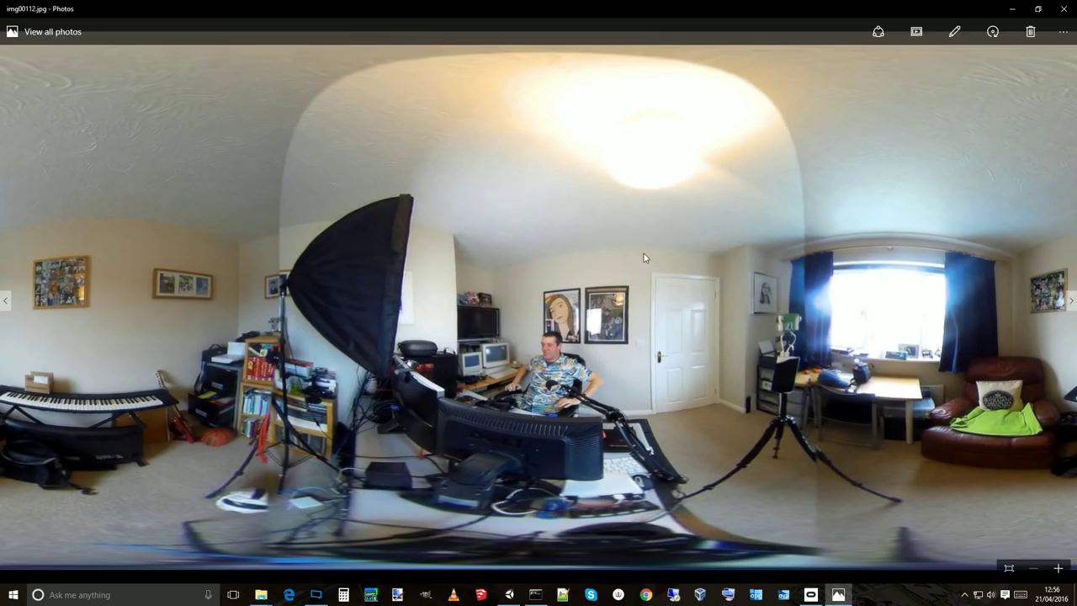
# Advance Photos to the next captured frame after img00112.
pyautogui.press('Right')
pyautogui.press('Right')
pyautogui.press('Right')
pyautogui.press('Right')
pyautogui.press('Right')
pyautogui.press('Right')
pyautogui.press('Right')
pyautogui.press('Right')
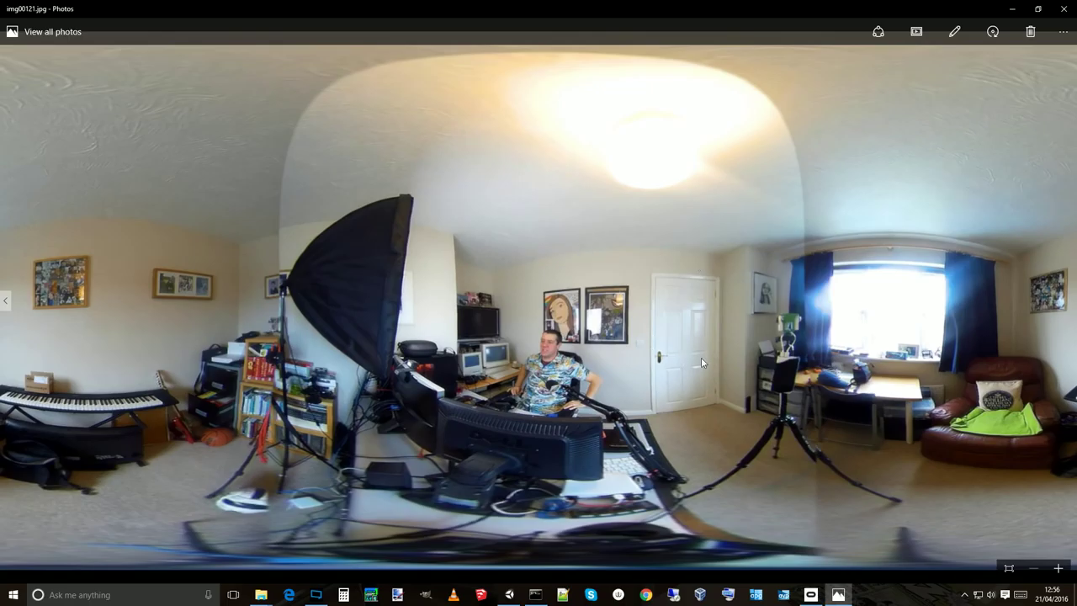
# Close Photos, then select all 122 frame images and open them together.
pyautogui.click(1065, 9)
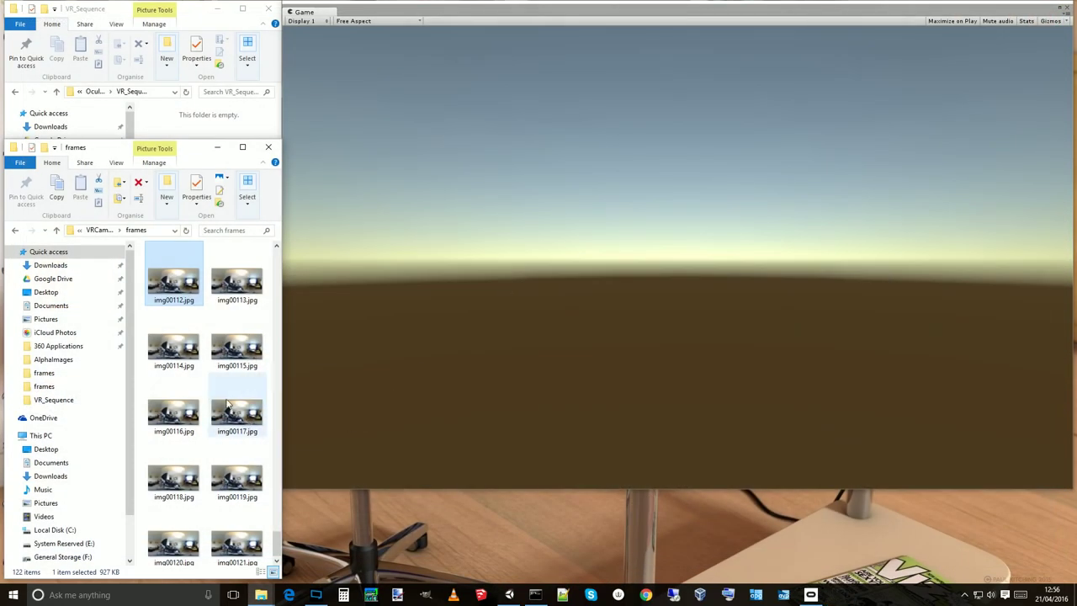
pyautogui.click(206, 308)
pyautogui.hotkey('ctrl', 'a')
pyautogui.rightClick(190, 287)
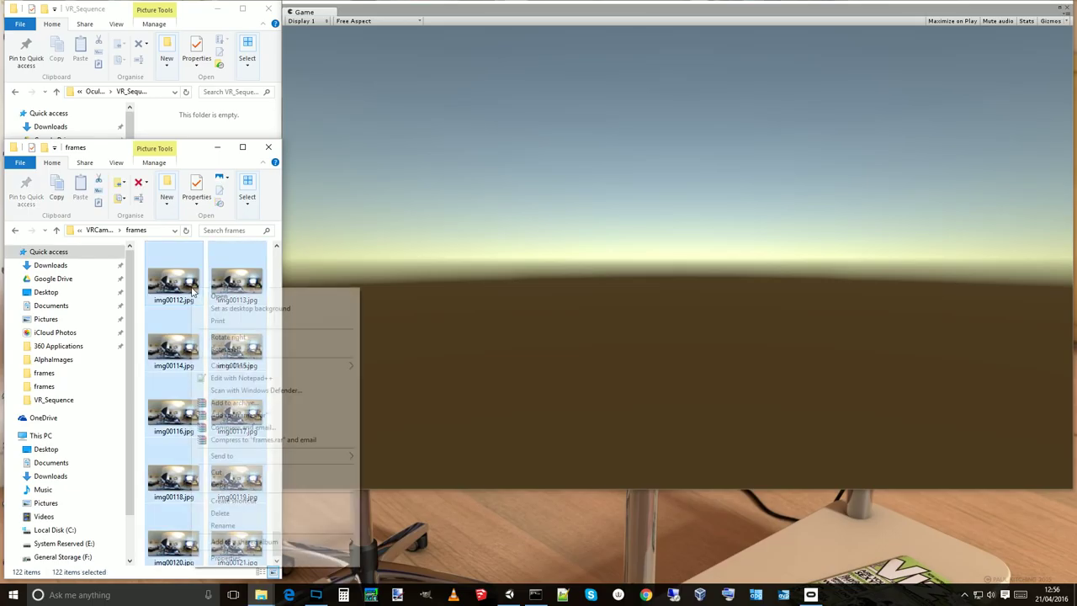
pyautogui.click(202, 297)
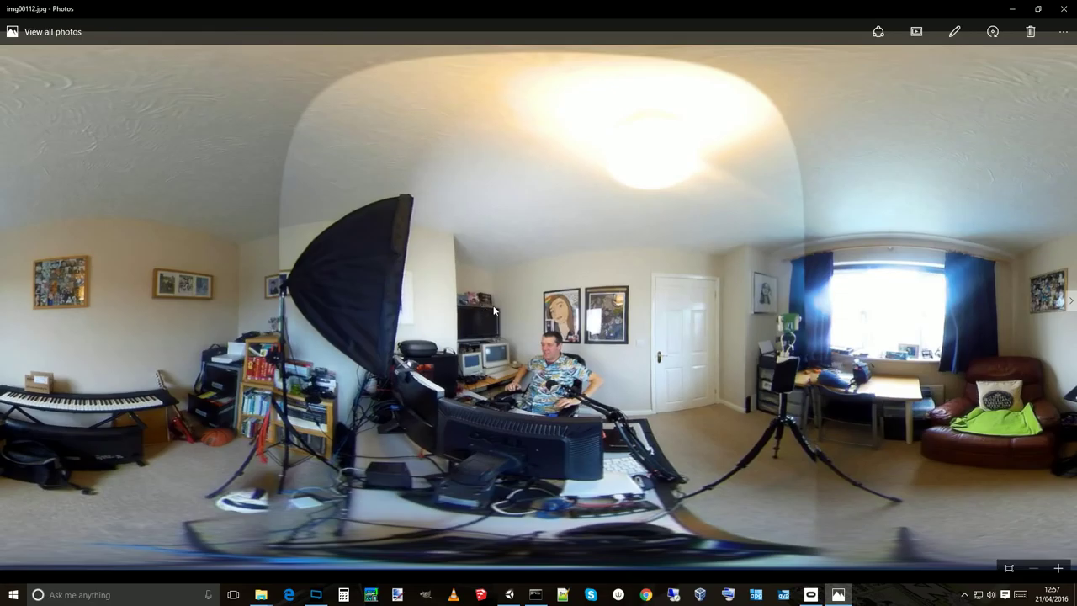
# Browse through the opened frames, then close Photos and return to Unity's game view.
pyautogui.press('Right')
pyautogui.press('Right')
pyautogui.press('Right')
pyautogui.press('Right')
pyautogui.press('Right')
pyautogui.press('Right')
pyautogui.press('Right')
pyautogui.press('Home')
pyautogui.press('Right')
pyautogui.press('Right')
pyautogui.press('Right')
pyautogui.press('Right')
pyautogui.press('Right')
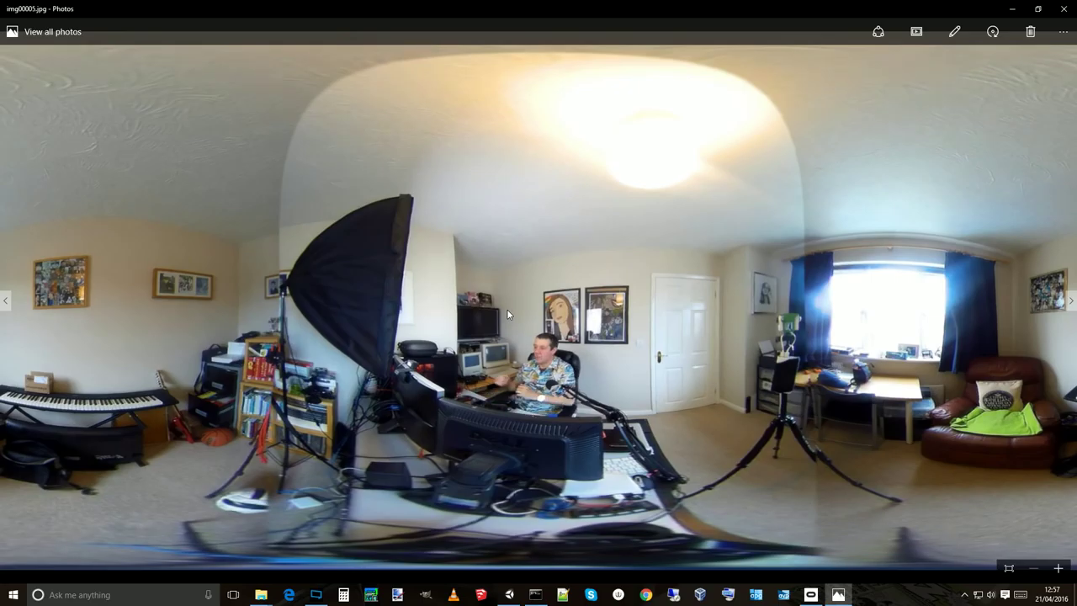
pyautogui.press('Right')
pyautogui.press('Right')
pyautogui.press('Right')
pyautogui.press('Right')
pyautogui.press('Right')
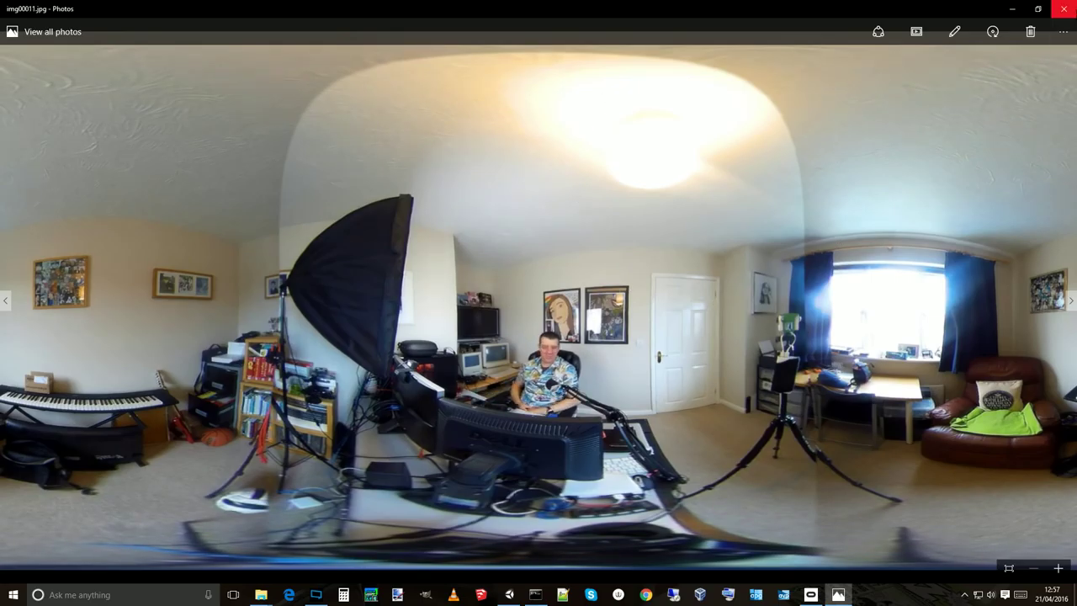
pyautogui.click(1063, 8)
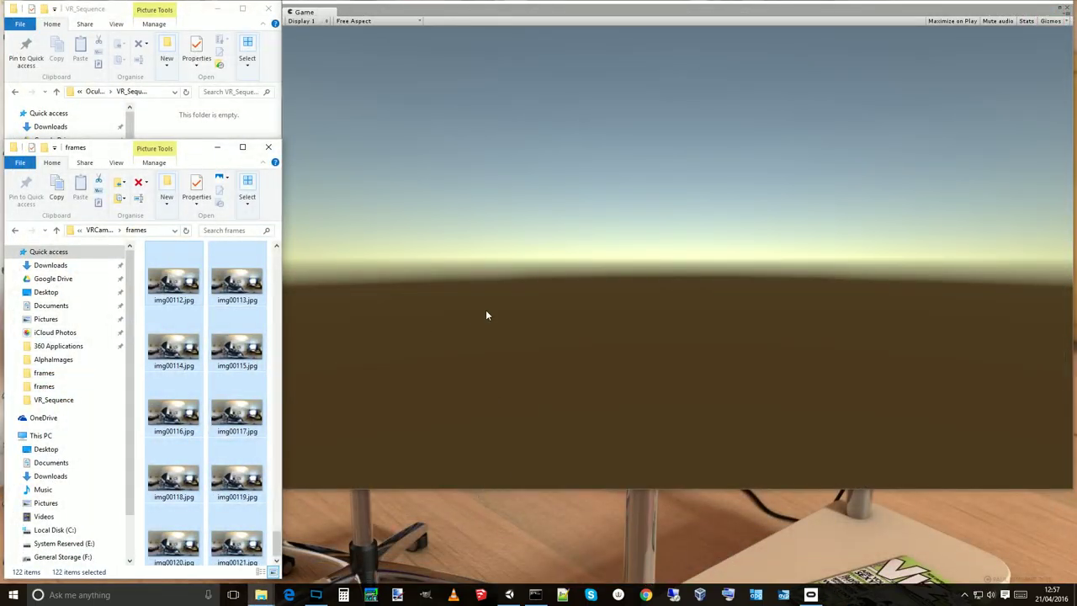
pyautogui.click(492, 306)
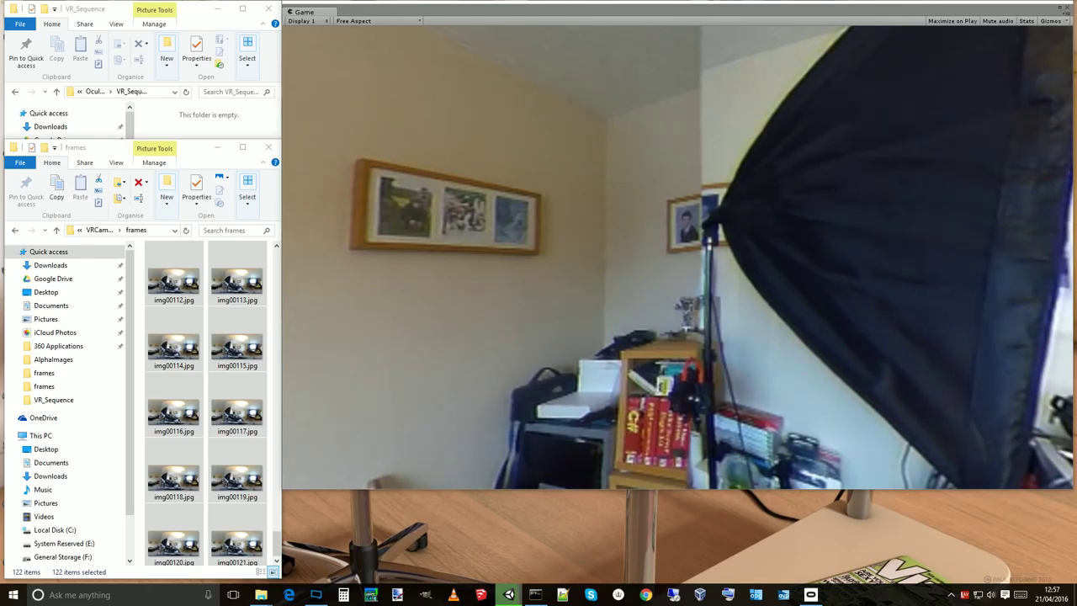
pyautogui.hotkey('alt', 'Tab')
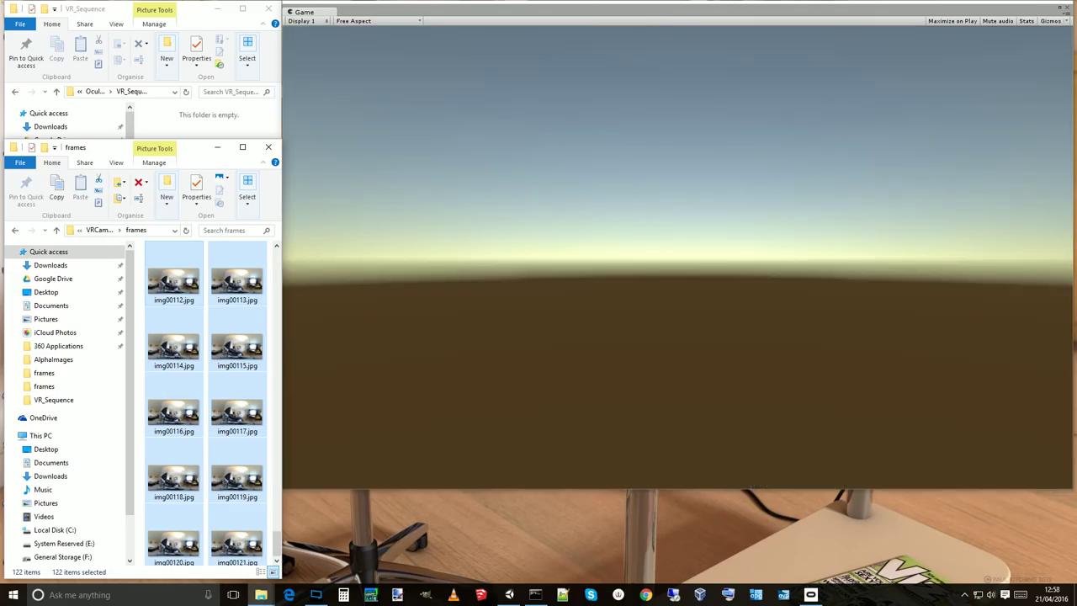
pyautogui.scroll(3, 276, 538)
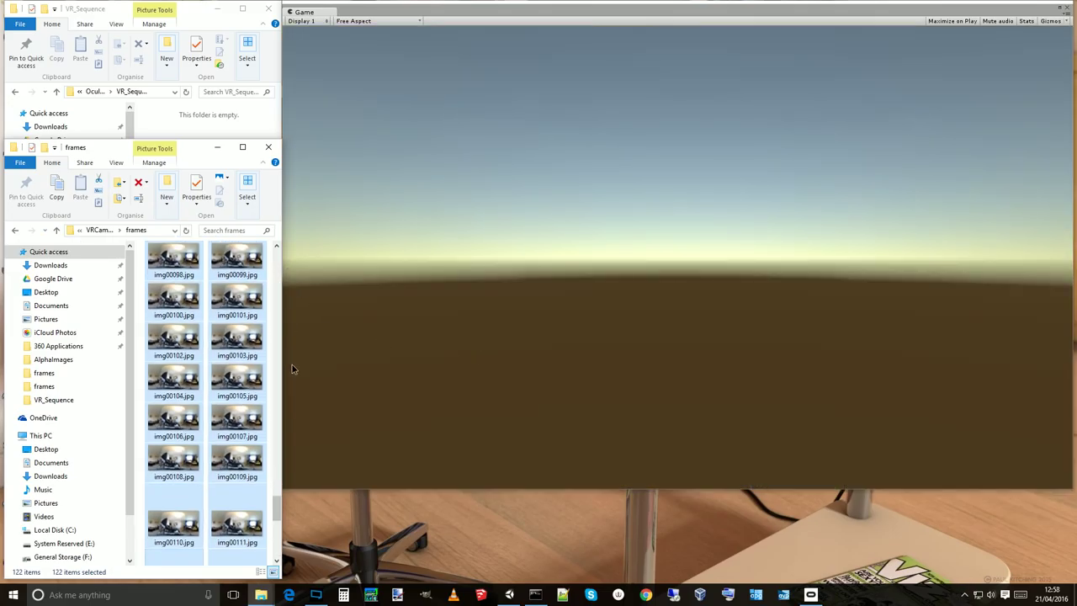
pyautogui.moveTo(252, 551)
pyautogui.mouseDown()
pyautogui.moveTo(281, 497)
pyautogui.moveTo(298, 259)
pyautogui.mouseUp()
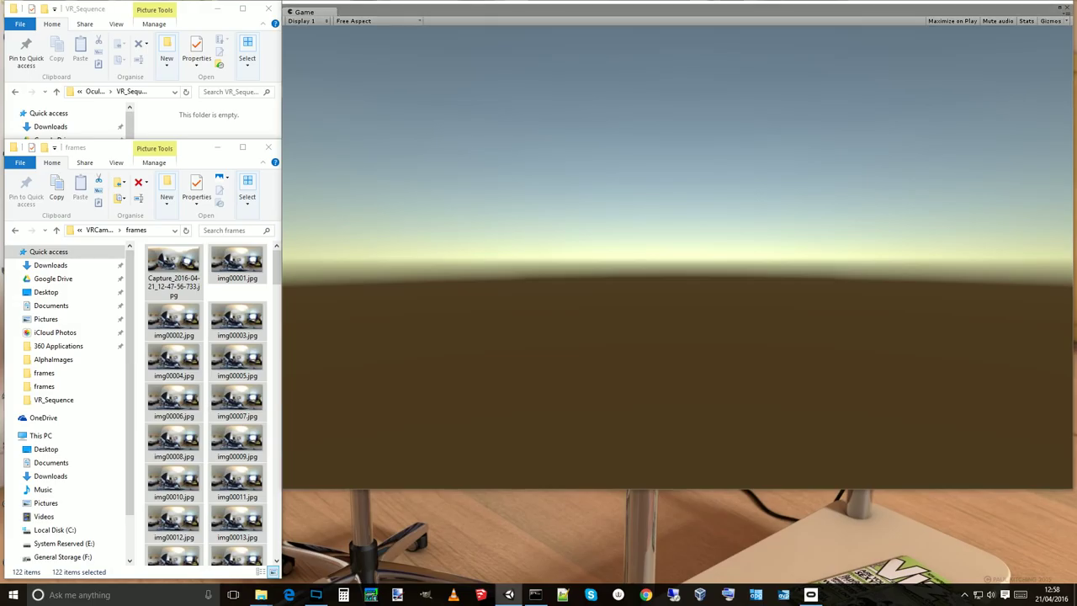
pyautogui.click(523, 359)
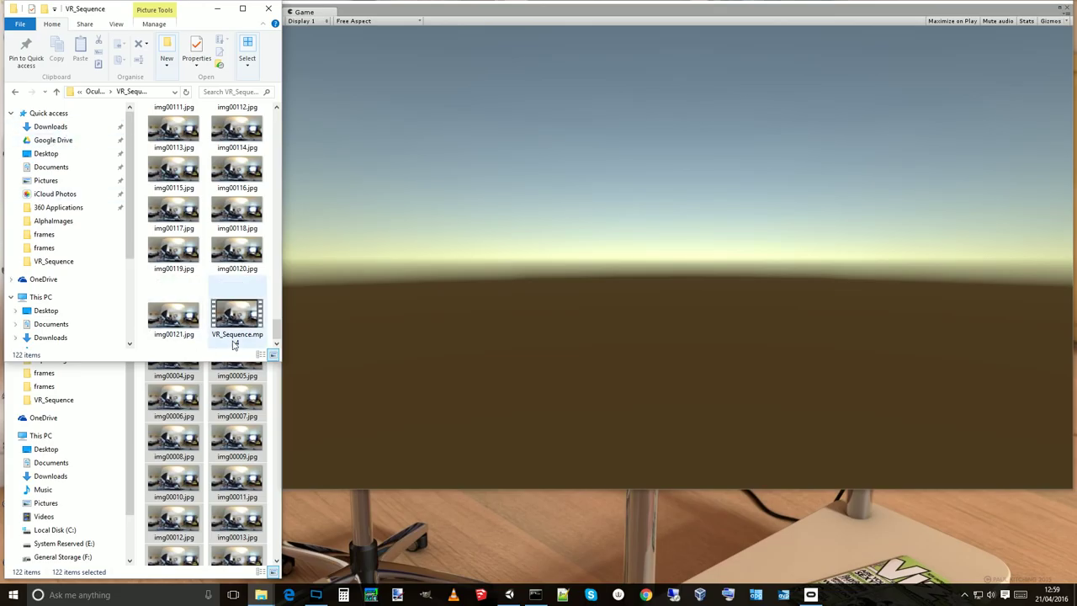
# Play VR_Sequence.mp4 in Films & TV to watch the encoded 360 room panorama.
pyautogui.click(242, 318)
pyautogui.doubleClick(242, 319)
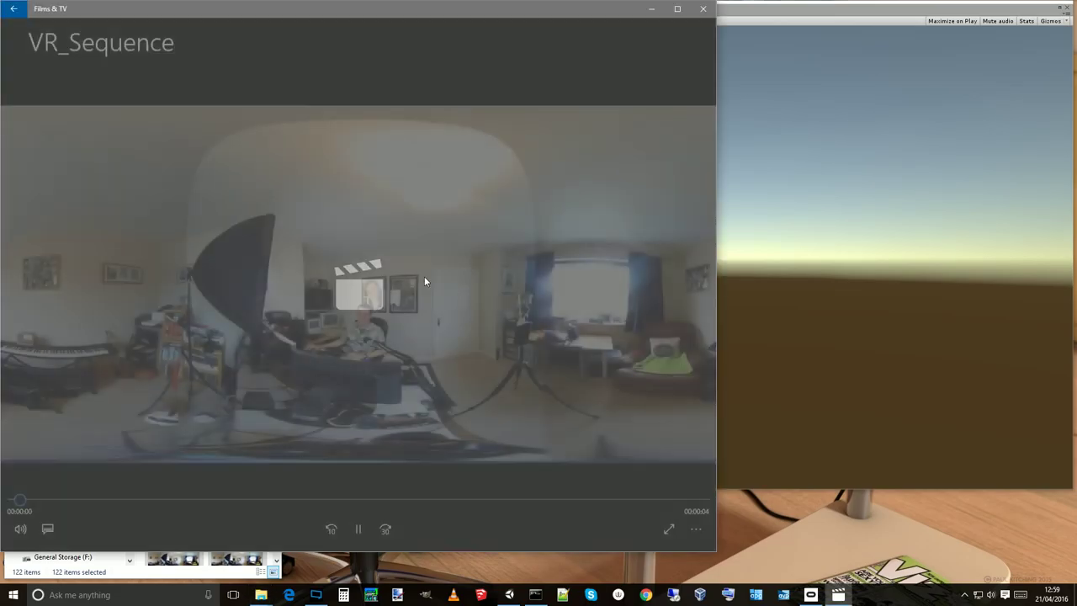